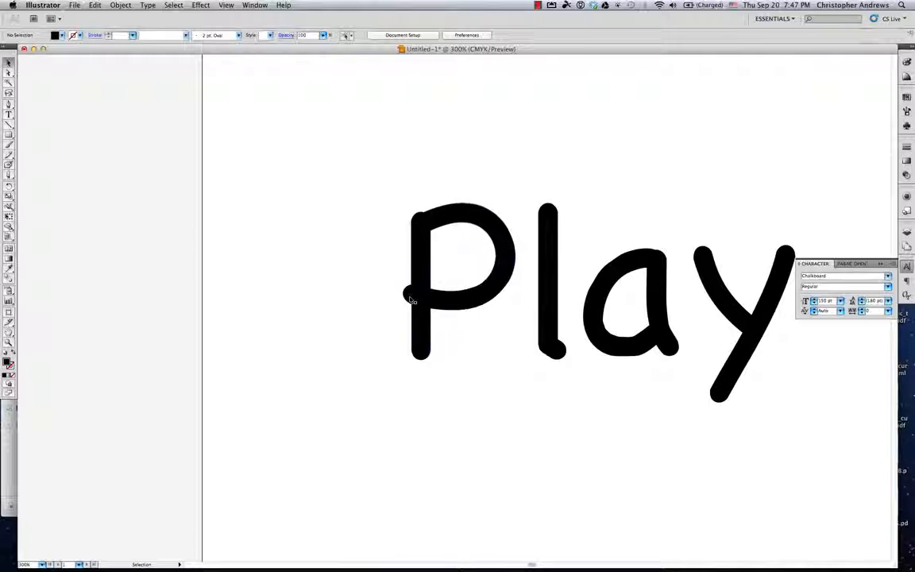
Delete the anchor points of the rounded stub protruding from the outer edge of the P's stem.
left_click(410, 291)
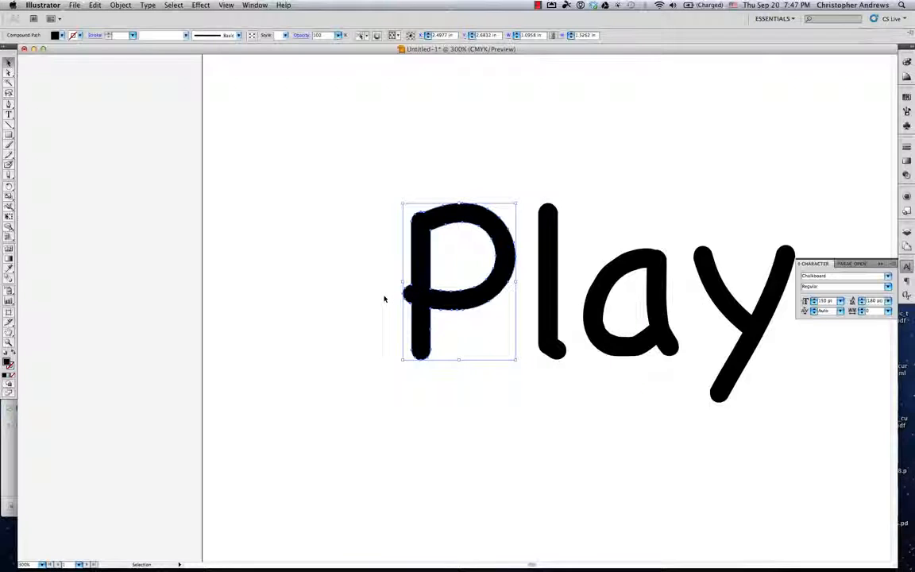
left_click(385, 299)
left_click(9, 72)
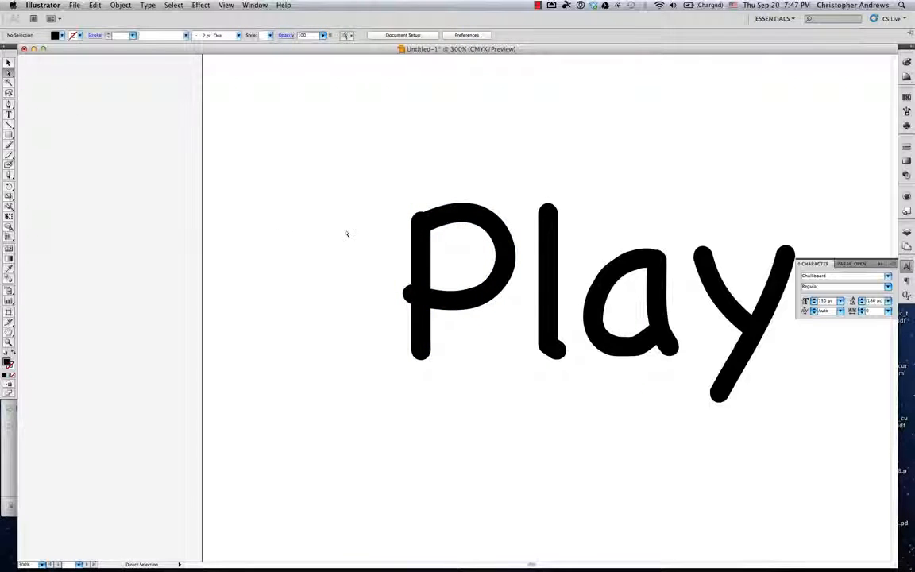
left_click(9, 73)
key("super+=")
key("super+=")
key("super+=")
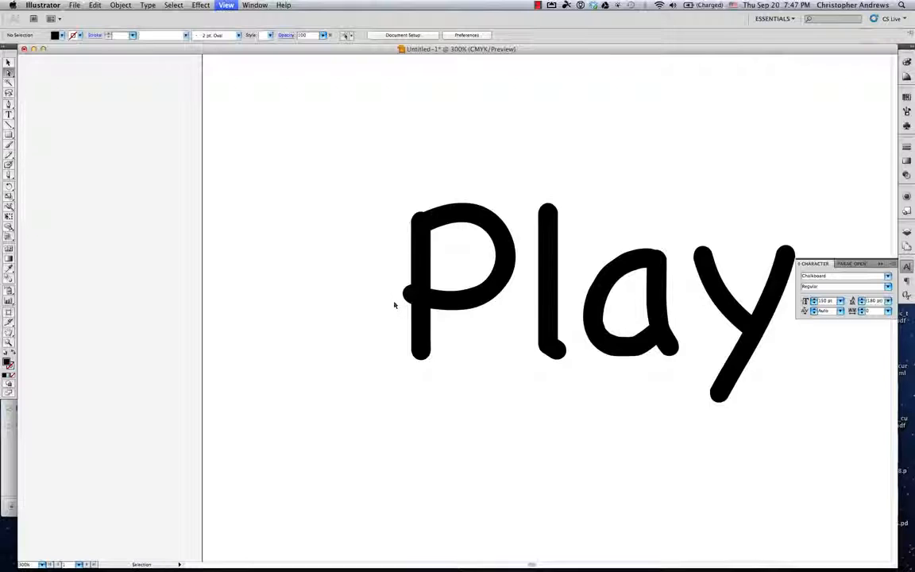
left_click_drag(335, 274, 383, 311)
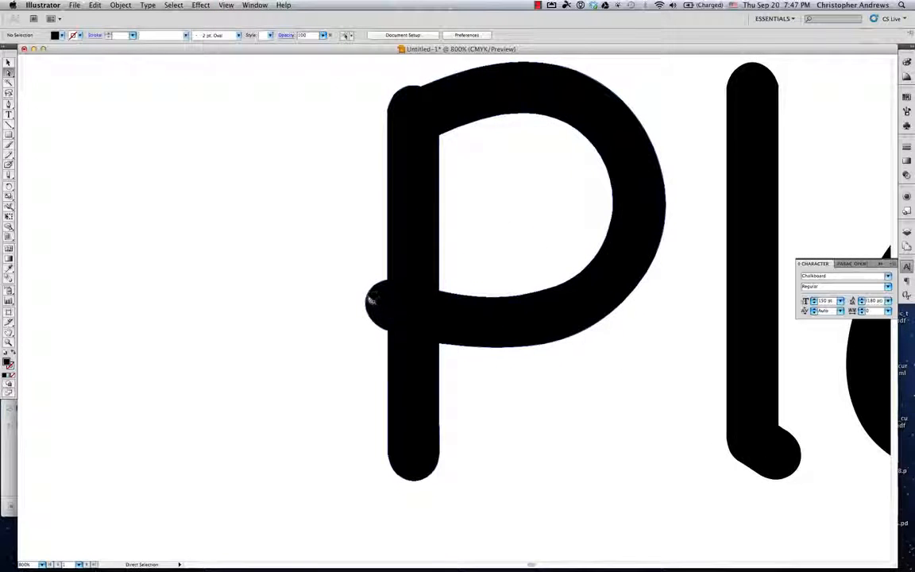
left_click_drag(359, 276, 385, 337)
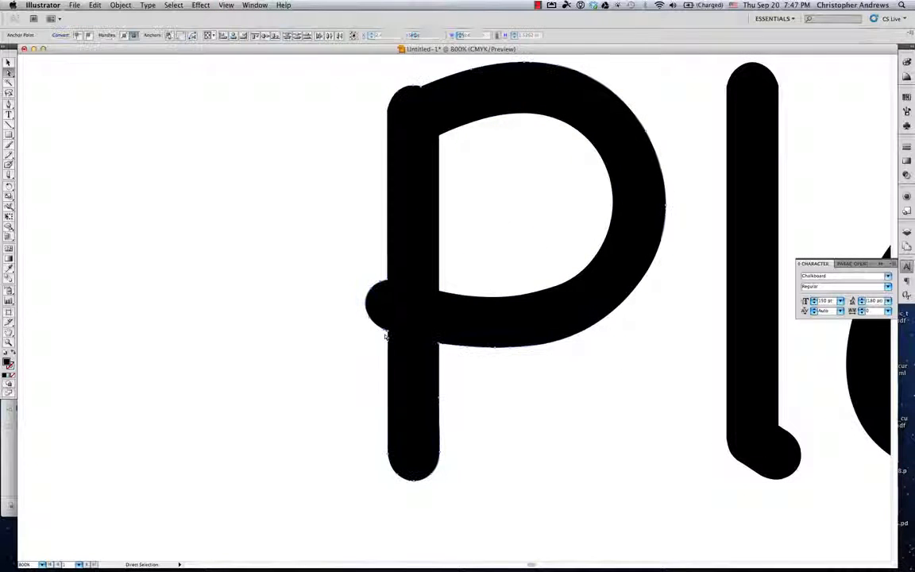
key("Delete")
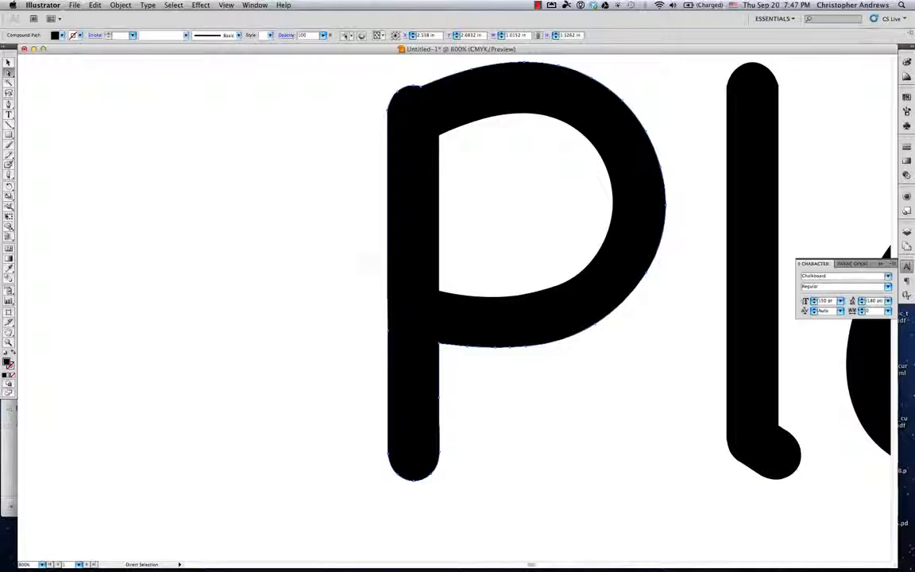
key("super+z")
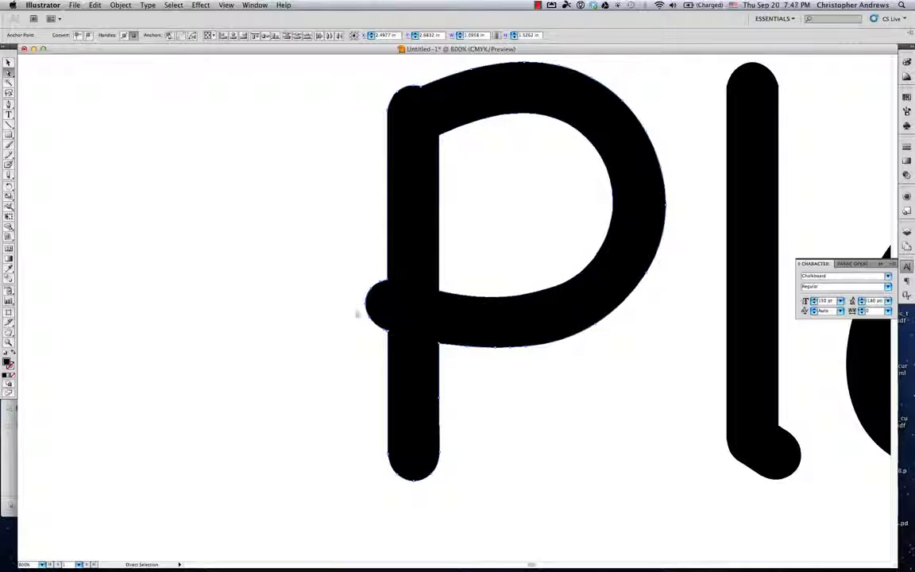
left_click_drag(359, 272, 387, 340)
key("Delete")
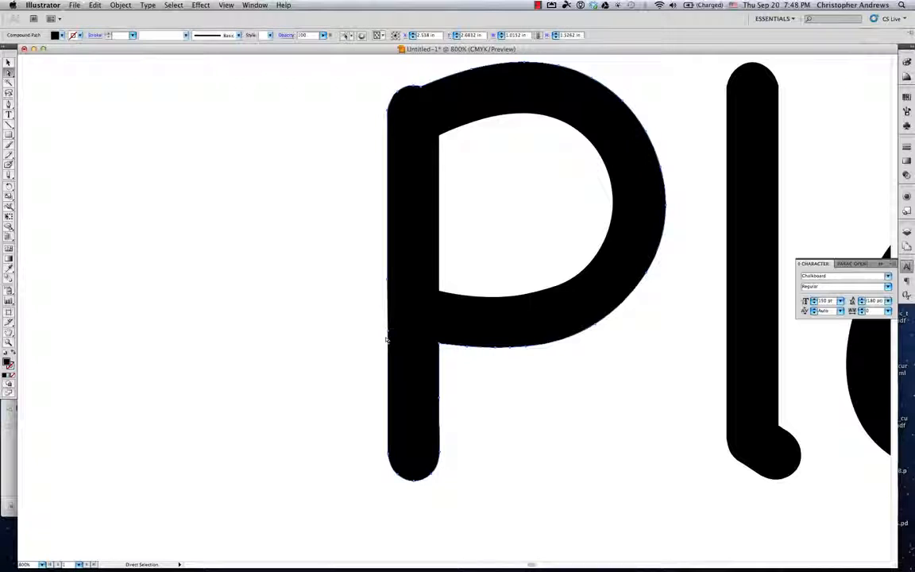
Try to delete the anchor points of the rounded cap at the top of the P's stem.
left_click(366, 326)
left_click(414, 316)
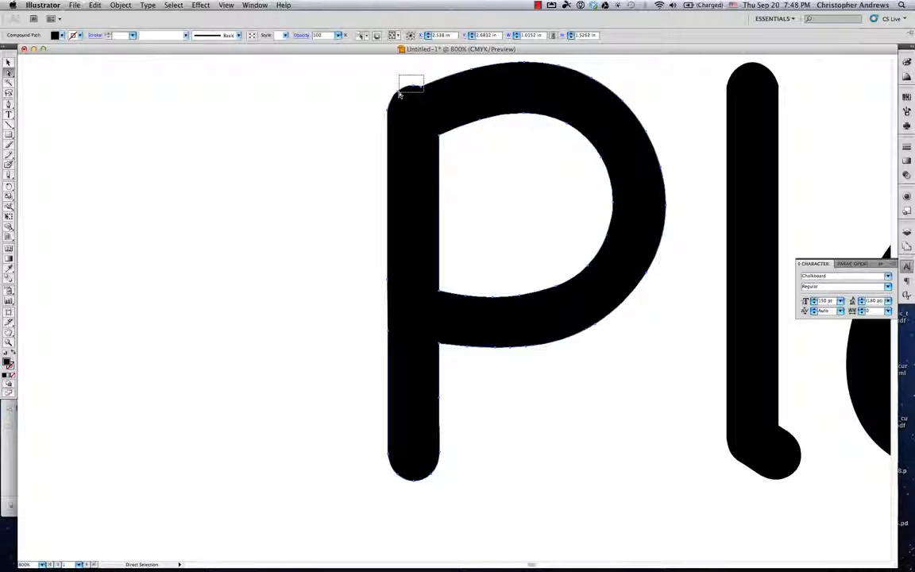
mouse_move(400, 94)
left_mouse_down()
mouse_move(390, 86)
mouse_move(407, 97)
left_mouse_up()
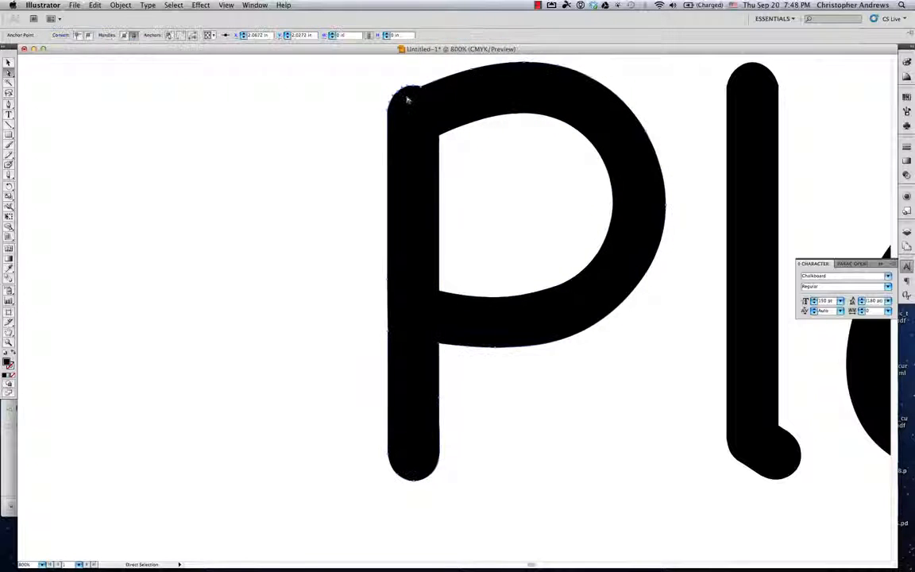
left_click(390, 86)
left_click(398, 92)
left_click(399, 94)
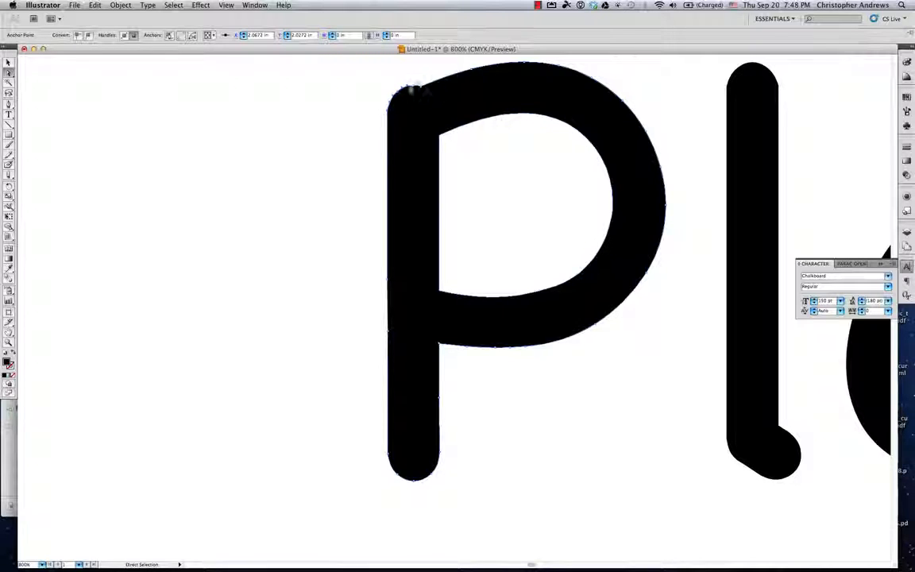
left_click(394, 87)
left_click(400, 93)
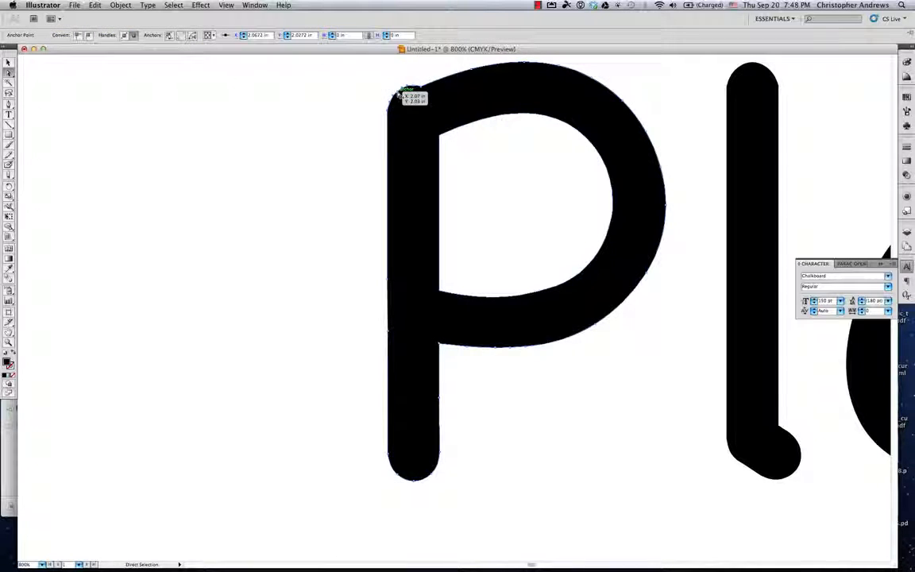
left_click_drag(415, 89, 415, 89)
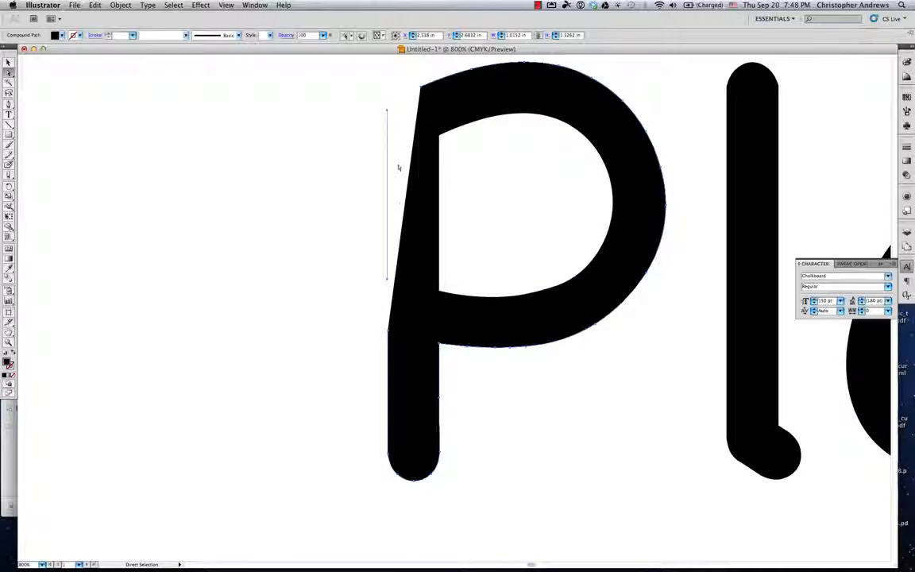
key("ctrl+z")
left_click(353, 238)
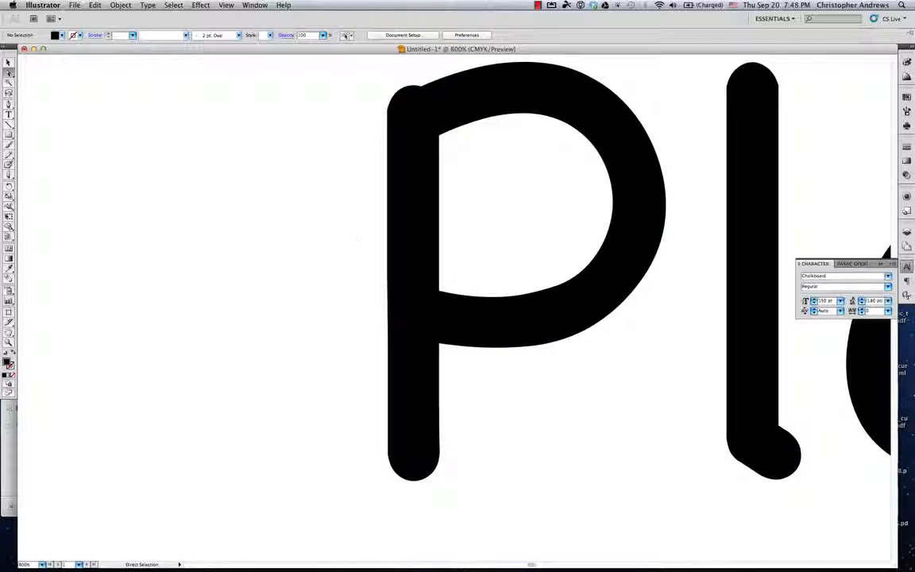
Flatten the rounded cap of the P's stem by repositioning its upper anchor points toward the start of the bowl.
left_click(399, 94)
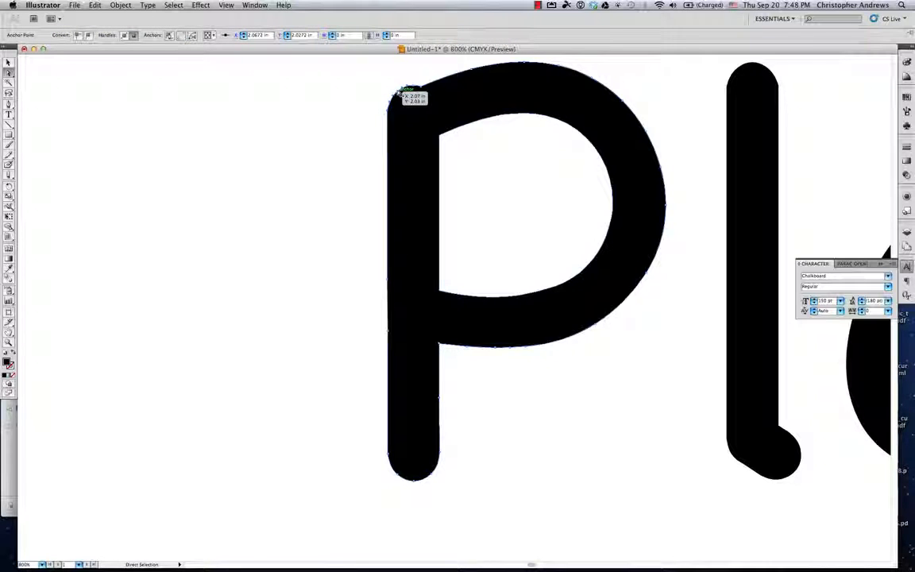
left_click_drag(384, 84, 414, 89)
left_click(416, 86)
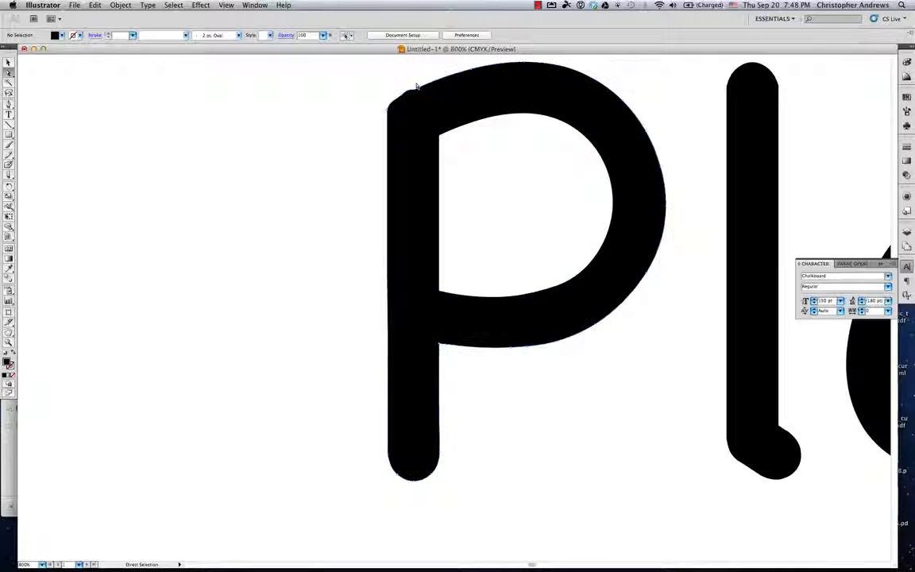
Adjust the anchor handles at the P's upper outer corner to form one smooth curve from the stem into the bowl.
left_click(414, 92)
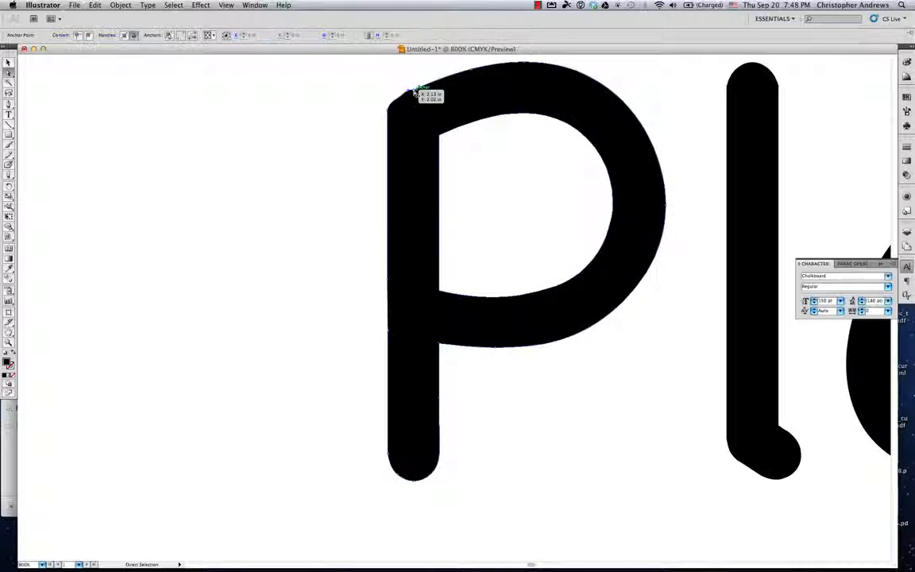
key("super+equal")
key("super+equal")
key("super+equal")
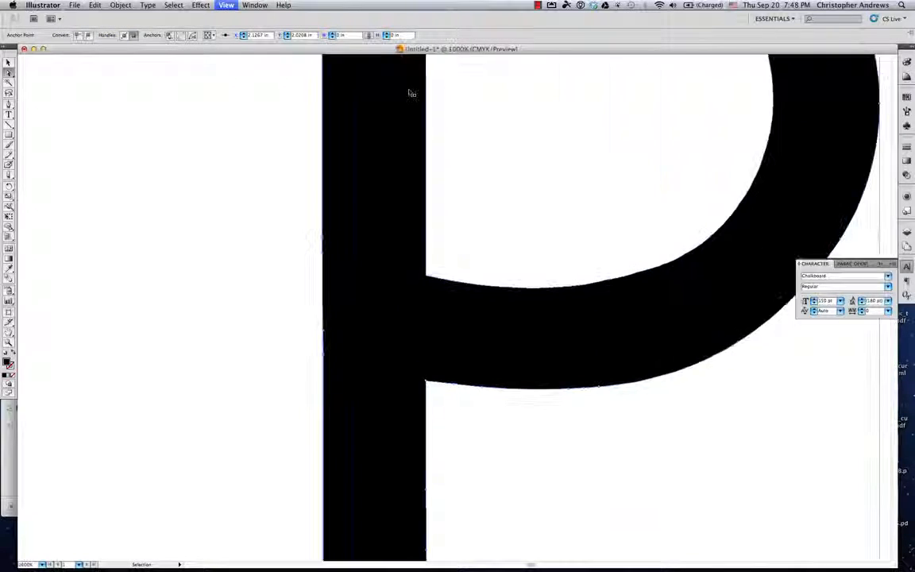
left_click_drag(409, 94, 569, 438)
left_click_drag(491, 165, 511, 415)
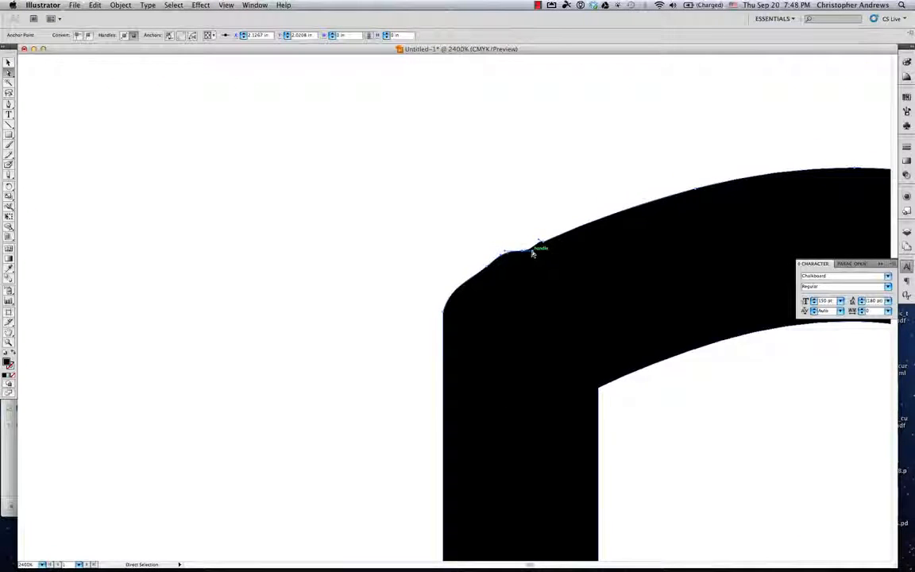
left_click_drag(505, 254, 488, 269)
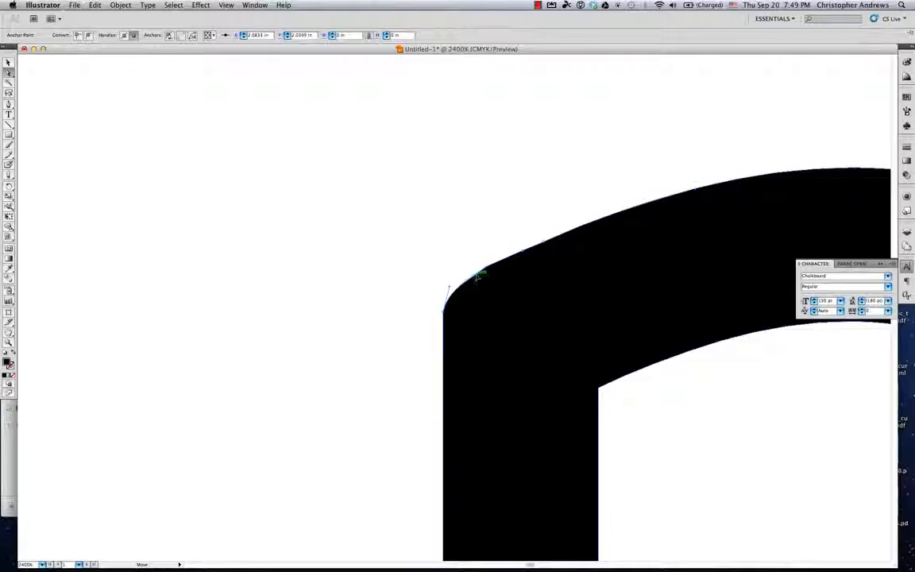
left_click(480, 254)
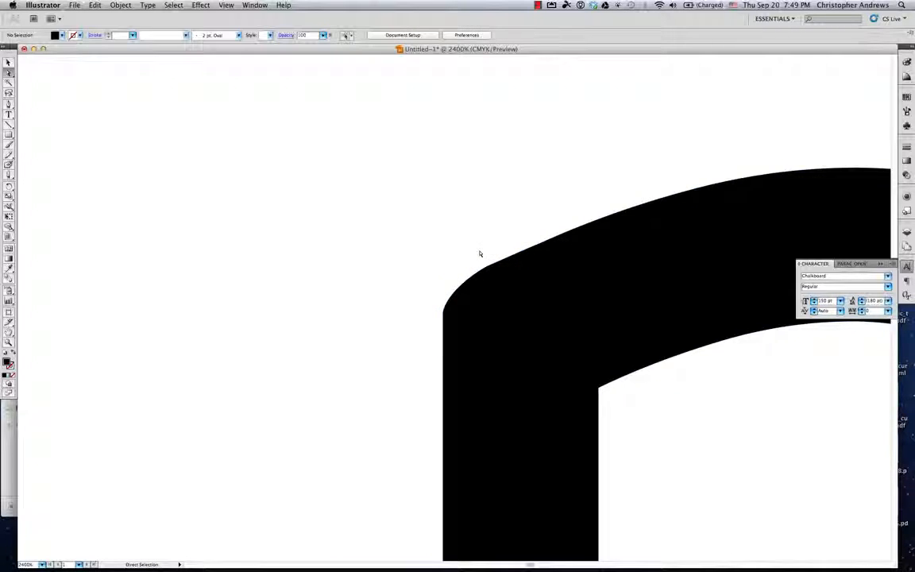
Lengthen the l by moving only the anchor points at its foot straight down, well below the P's baseline.
key("super+minus")
key("super+minus")
key("super+minus")
key("super+minus")
key("super+minus")
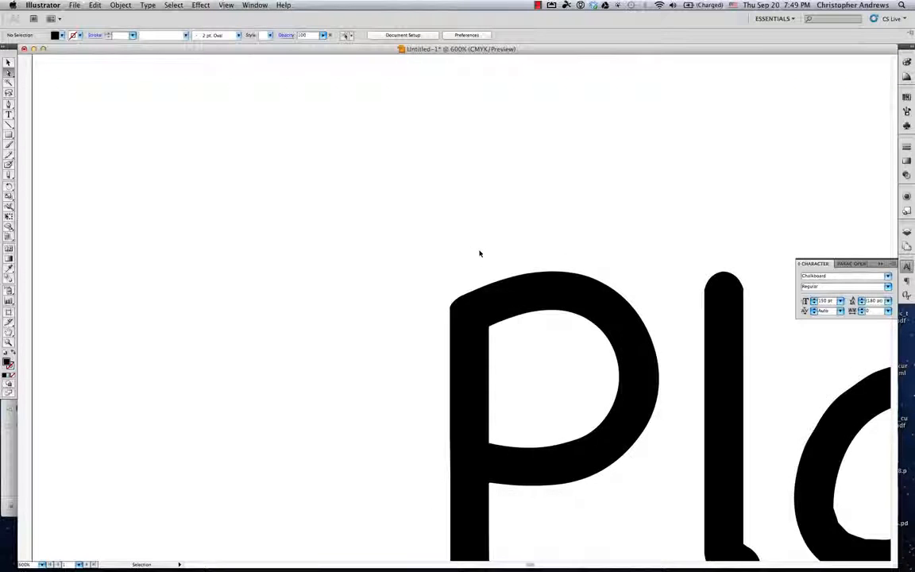
scroll(522, 316, "down", 5)
scroll(523, 316, "right", 6)
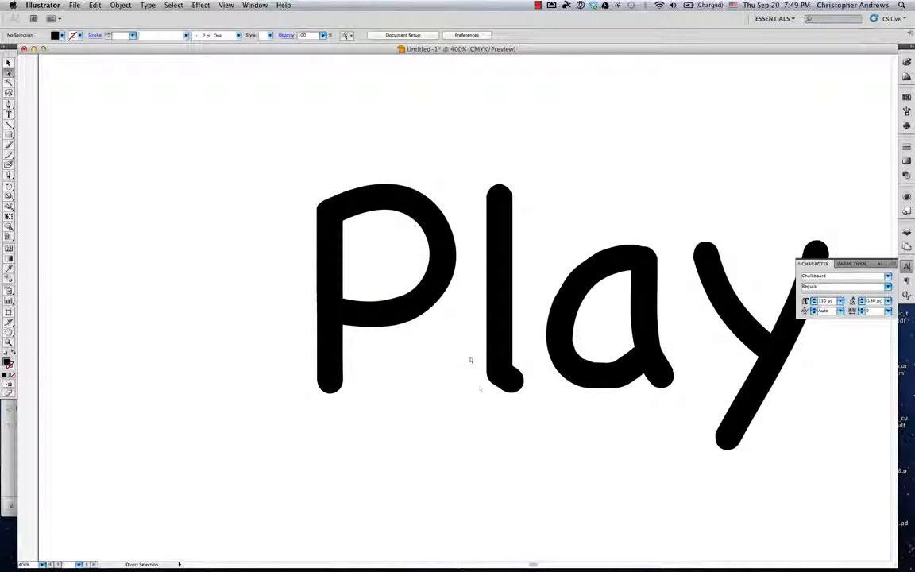
left_click_drag(470, 360, 508, 473)
left_click(564, 439)
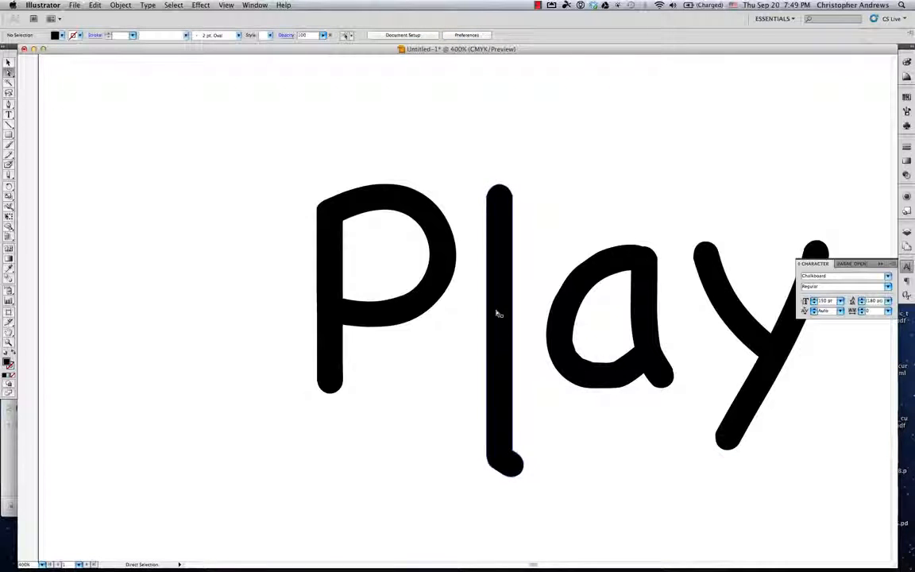
Move the l against the outer edge of the P's bowl, the a beside the l's foot, and the y above the a.
left_click_drag(497, 313, 439, 362)
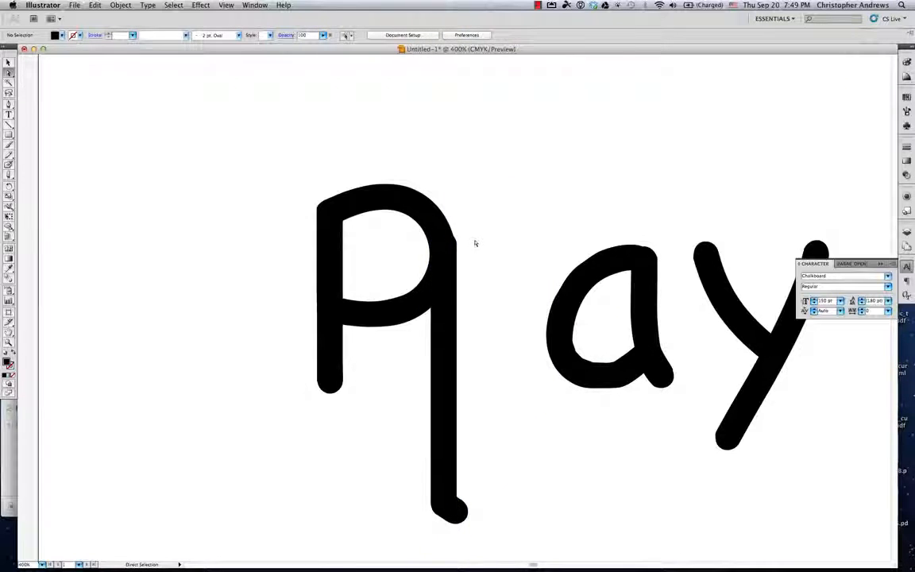
left_click_drag(561, 343, 459, 479)
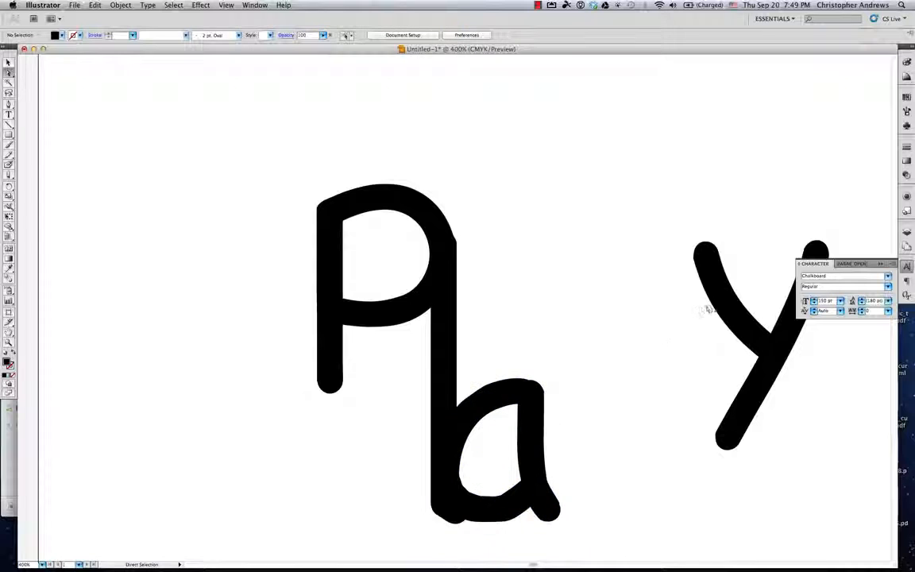
left_click_drag(725, 300, 530, 266)
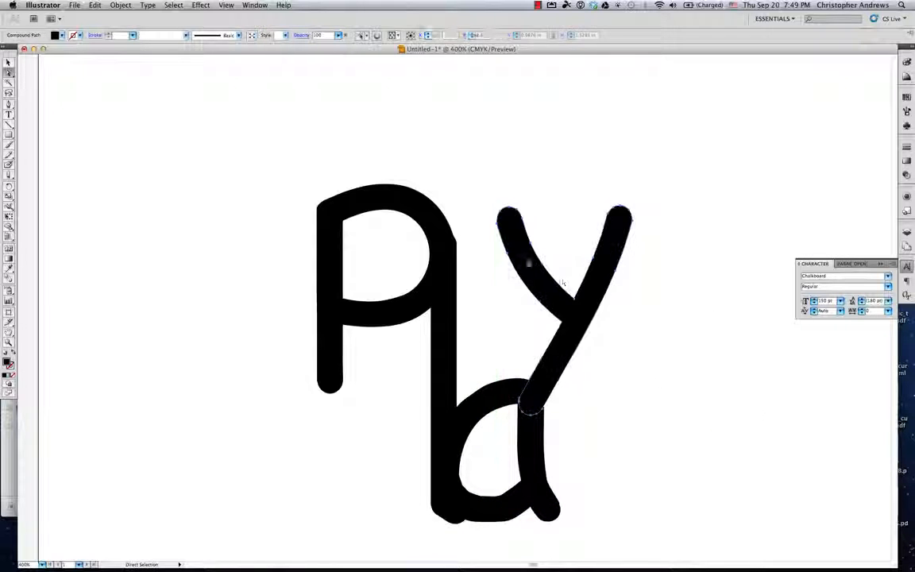
left_click(640, 343)
Move the y clear of the other letters to their right and stretch its long arm upward.
key("super+minus")
key("super+minus")
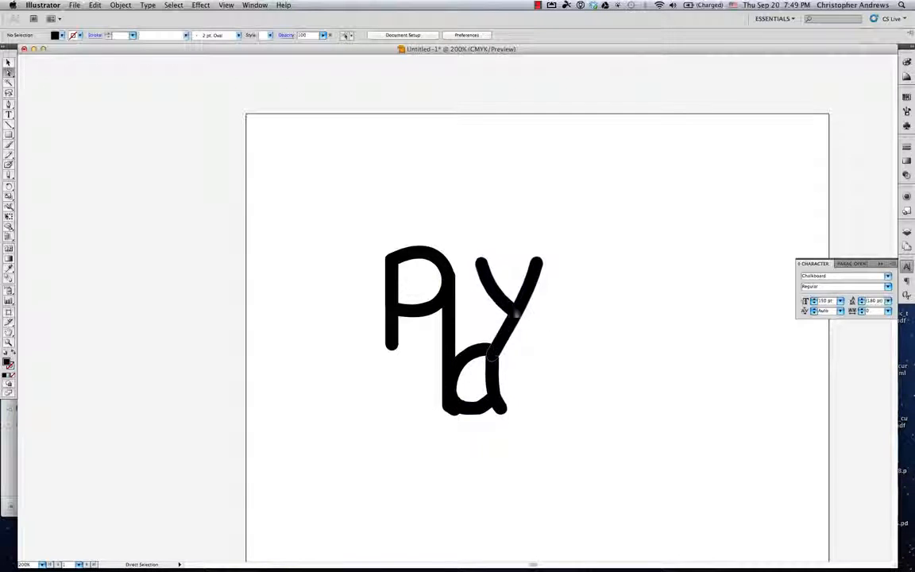
left_click(518, 304)
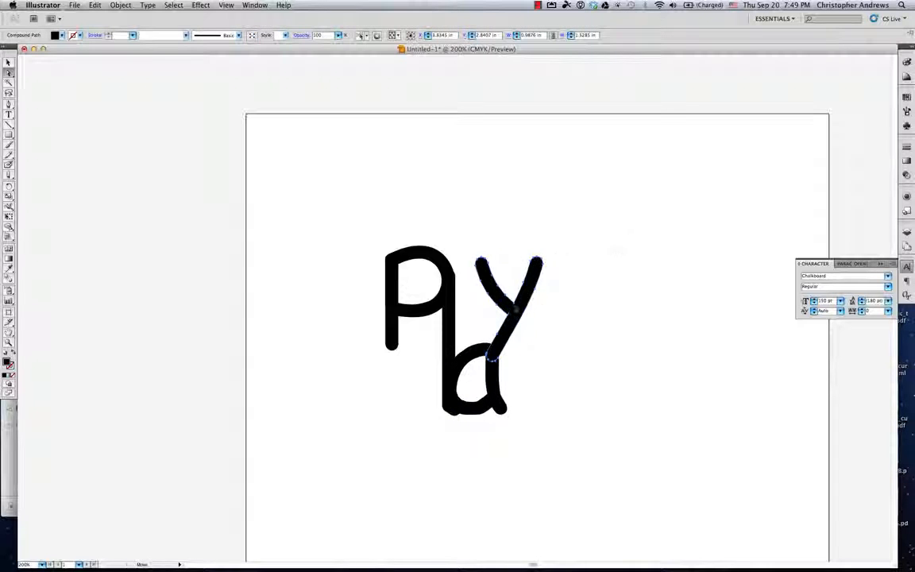
left_click_drag(518, 304, 617, 293)
mouse_move(628, 231)
left_mouse_down()
mouse_move(654, 261)
mouse_move(650, 217)
left_mouse_up()
left_click(659, 260)
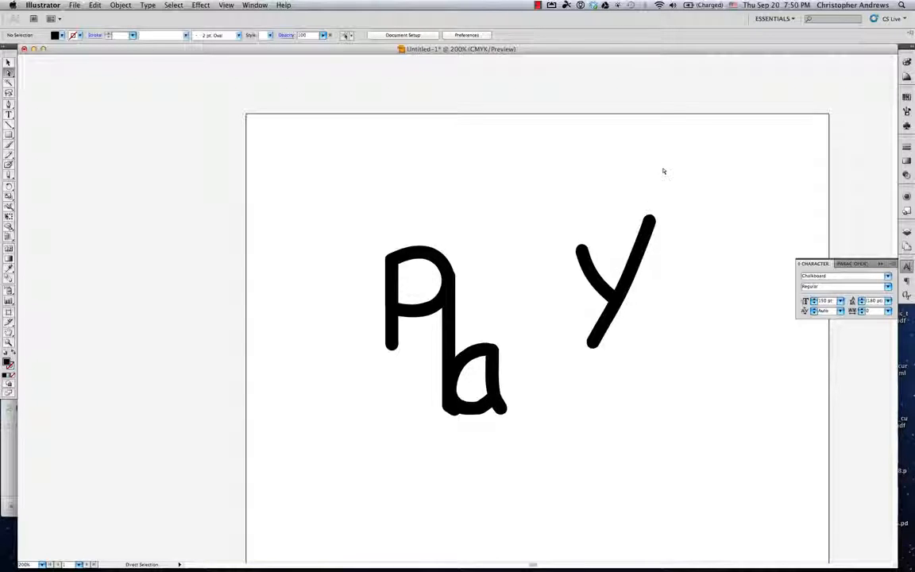
Lengthen the y's tail downward and shift the whole y slightly up and to the left.
left_click_drag(326, 208, 694, 443)
left_click(694, 443)
left_click_drag(583, 334, 581, 378)
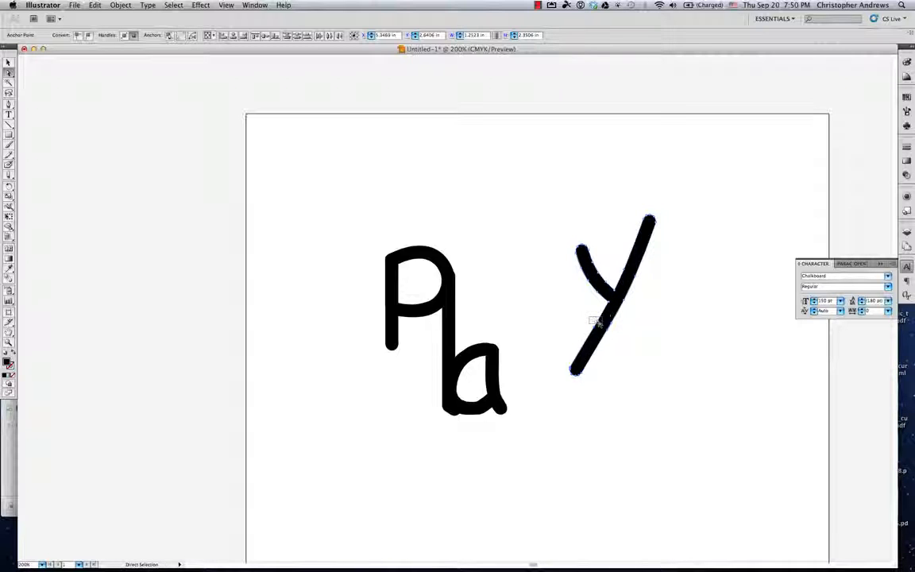
left_click_drag(589, 317, 618, 333)
left_click_drag(608, 320, 584, 290)
left_click(636, 333)
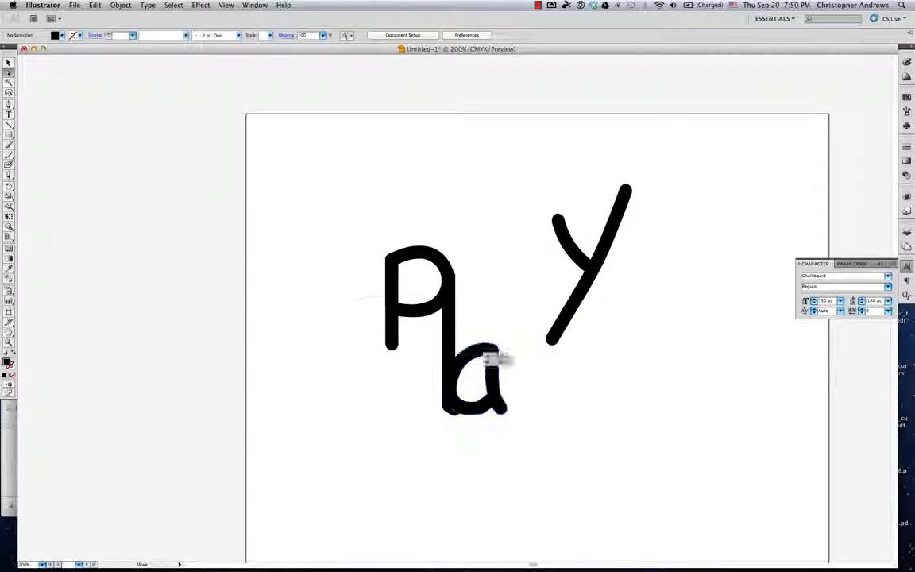
Move the a onto the P's stem so they overlap, and cut off the rounded tip of the a's foot.
left_click_drag(498, 361, 389, 273)
left_click(414, 328)
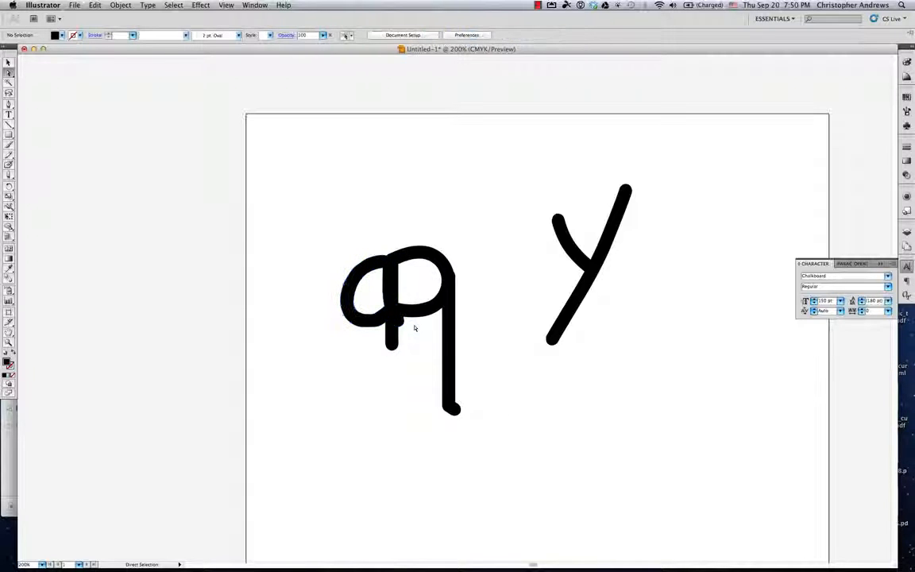
key("super+equal")
key("super+equal")
key("super+equal")
mouse_move(321, 334)
left_mouse_down()
mouse_move(389, 408)
mouse_move(362, 419)
left_mouse_up()
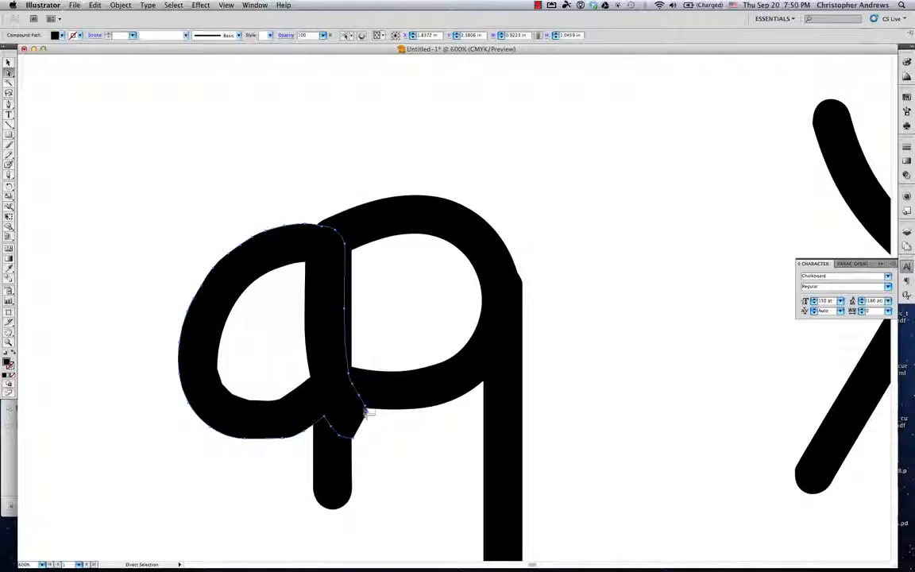
Pull the end anchor points of the a's foot up into the junction of the P's stem and bowl.
left_click(365, 411, "shift")
key("super+z")
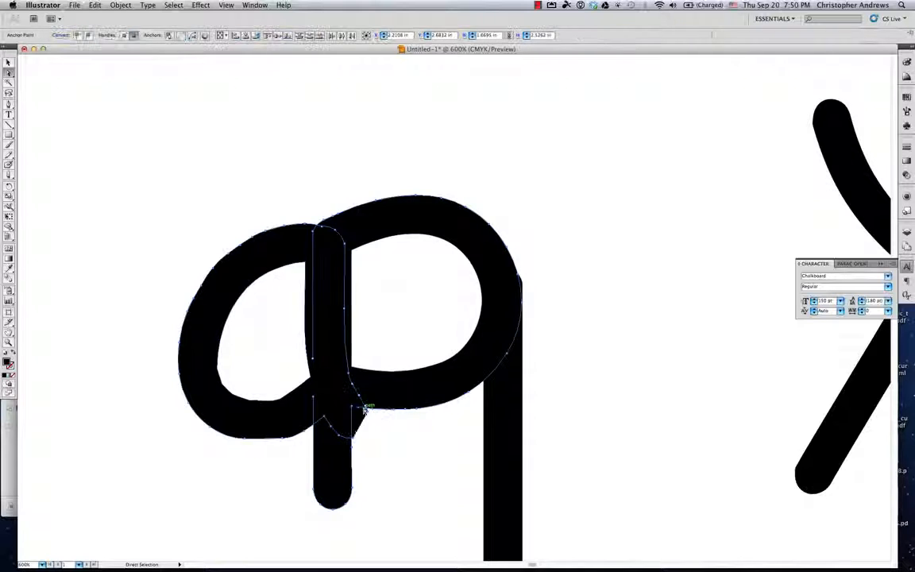
left_click(378, 443)
left_click(367, 412)
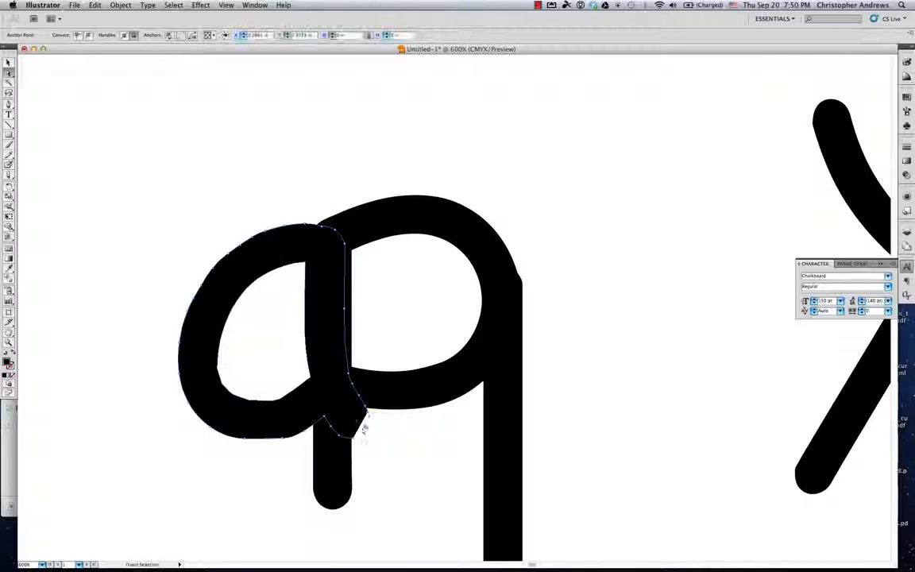
left_click(352, 437, "shift")
mouse_move(353, 437)
left_mouse_down()
mouse_move(344, 429)
mouse_move(368, 415)
mouse_move(366, 405)
left_mouse_up()
left_click(393, 453)
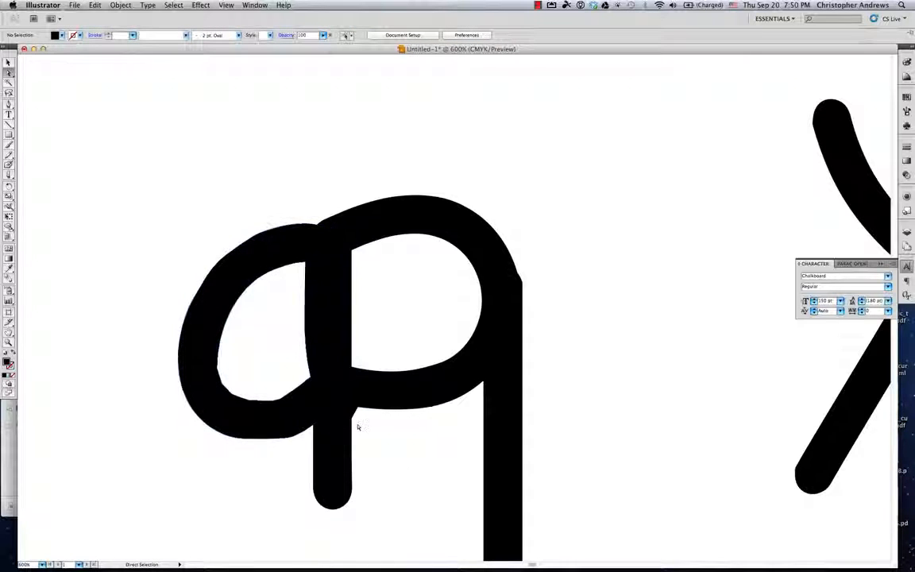
key("super+minus")
key("super+minus")
key("super+minus")
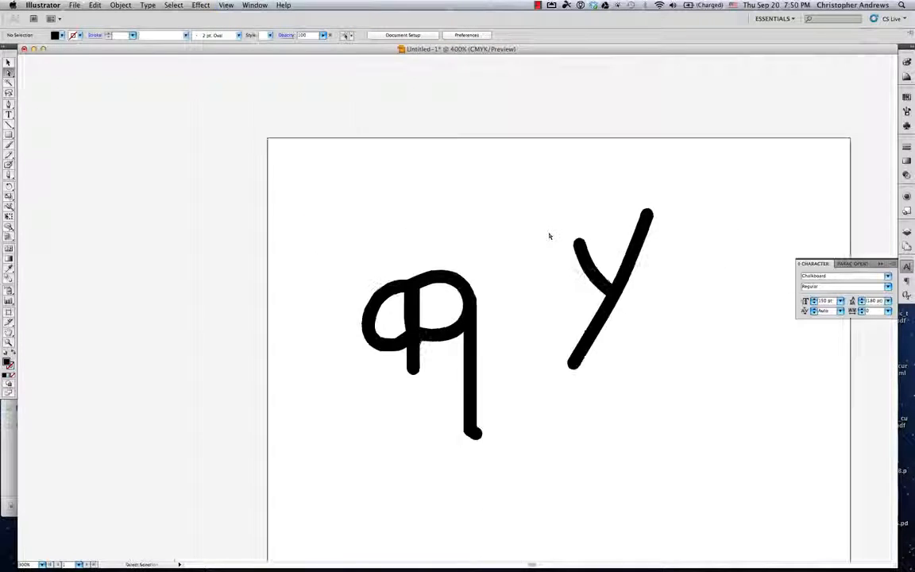
left_click_drag(545, 238, 397, 156)
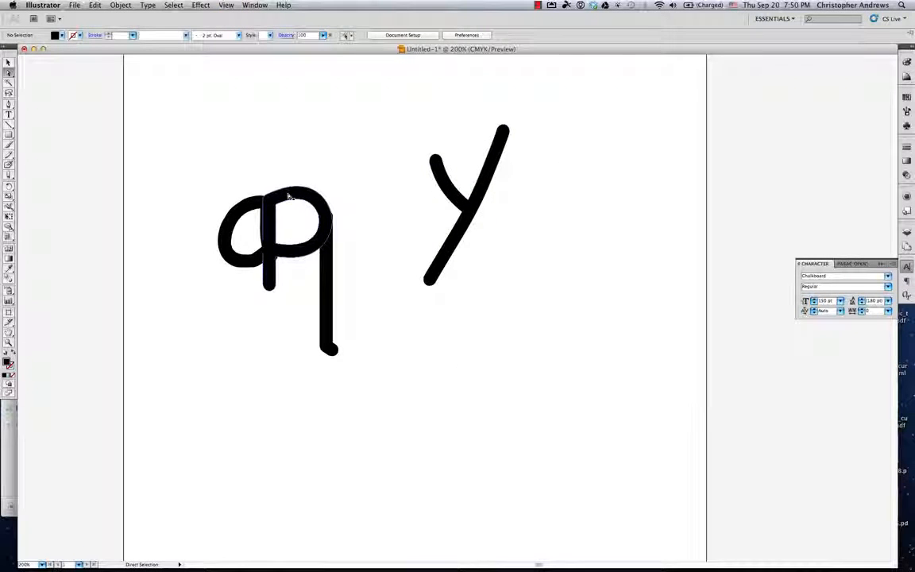